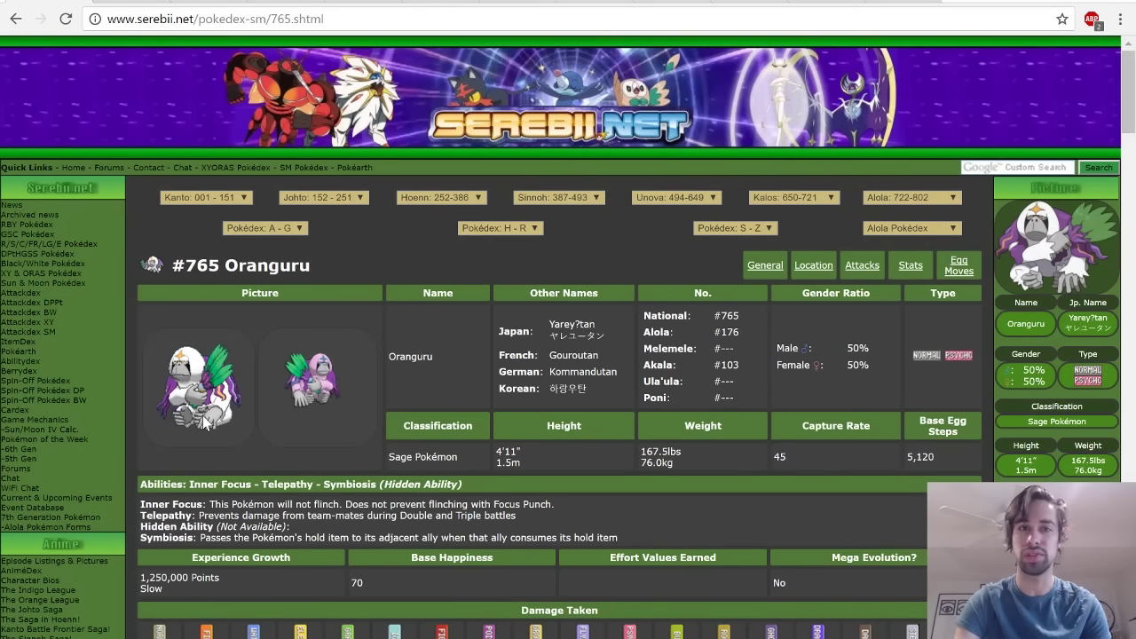
Examine Oranguru's TM moves and base stats table on its Serebii Pokédex page
{"action": "scroll", "coordinate": [209, 428], "scroll_direction": "down", "scroll_amount": 3}
{"action": "scroll", "coordinate": [210, 430], "scroll_direction": "down", "scroll_amount": 15}
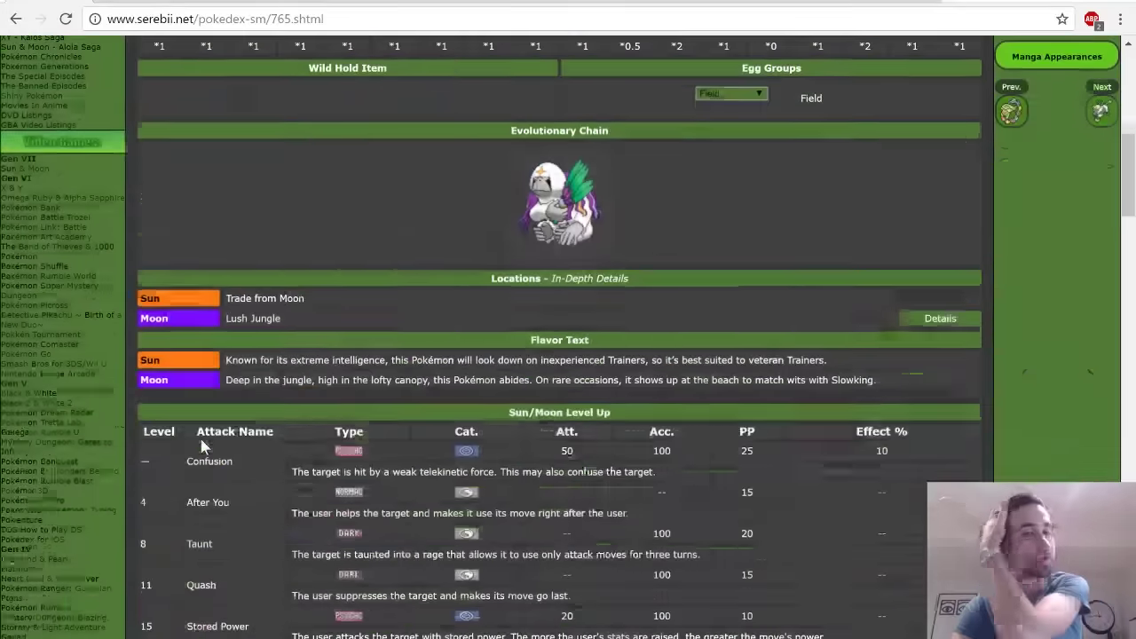
{"action": "scroll", "coordinate": [338, 388], "scroll_direction": "down", "scroll_amount": 10}
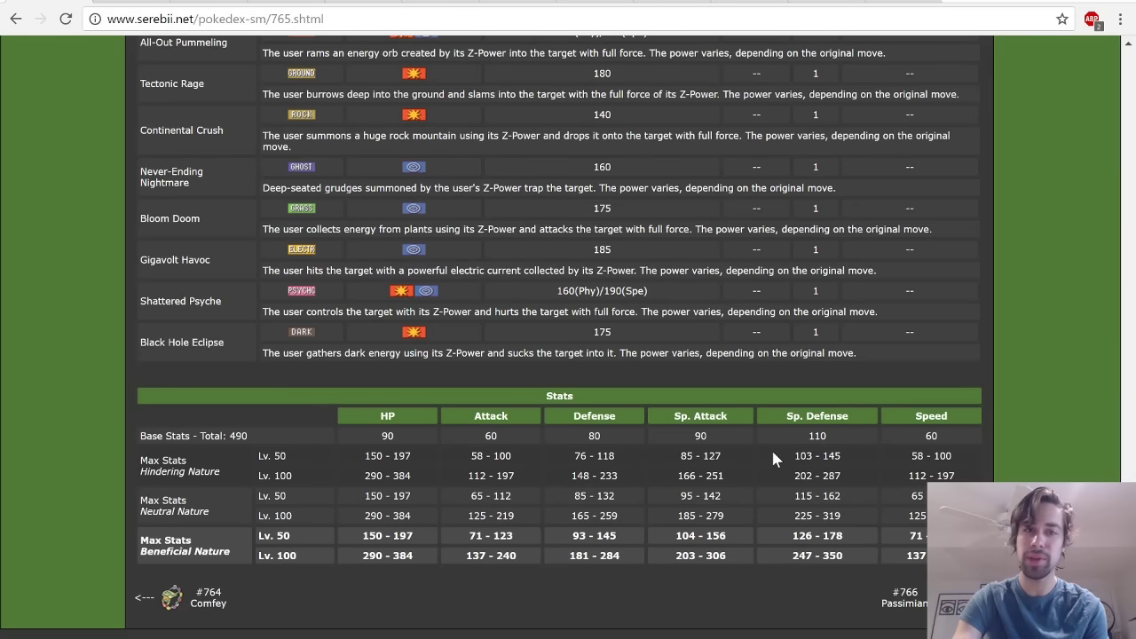
{"action": "scroll", "coordinate": [766, 452], "scroll_direction": "up", "scroll_amount": 3}
{"action": "scroll", "coordinate": [382, 399], "scroll_direction": "up", "scroll_amount": 5}
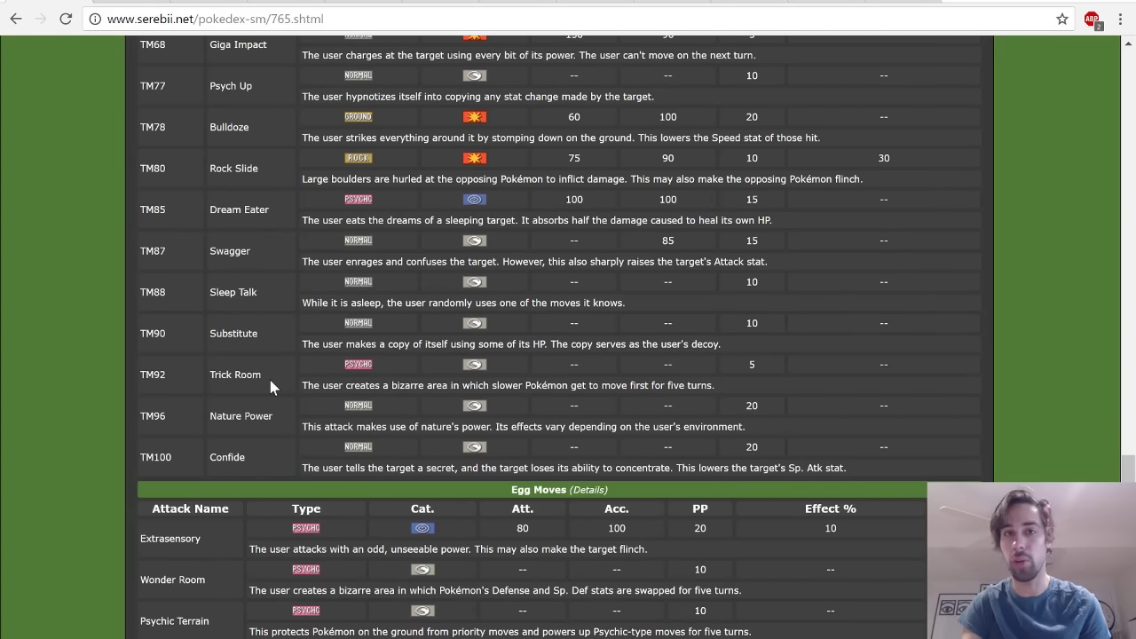
{"action": "scroll", "coordinate": [268, 376], "scroll_direction": "down", "scroll_amount": 10}
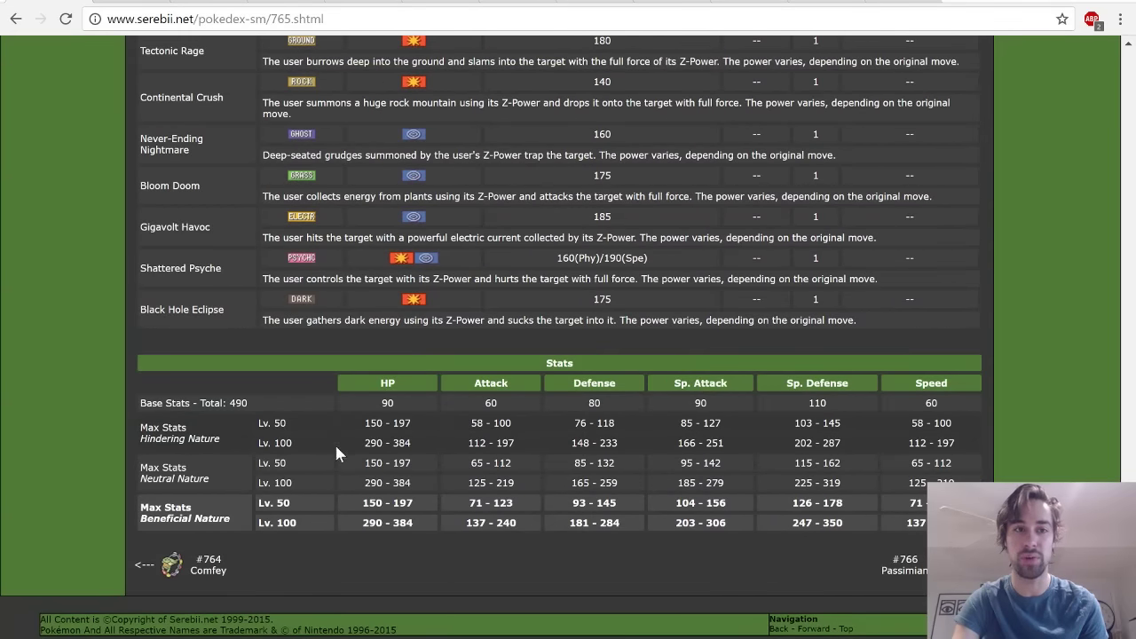
{"action": "scroll", "coordinate": [340, 452], "scroll_direction": "up", "scroll_amount": 5}
{"action": "scroll", "coordinate": [388, 417], "scroll_direction": "down", "scroll_amount": 5}
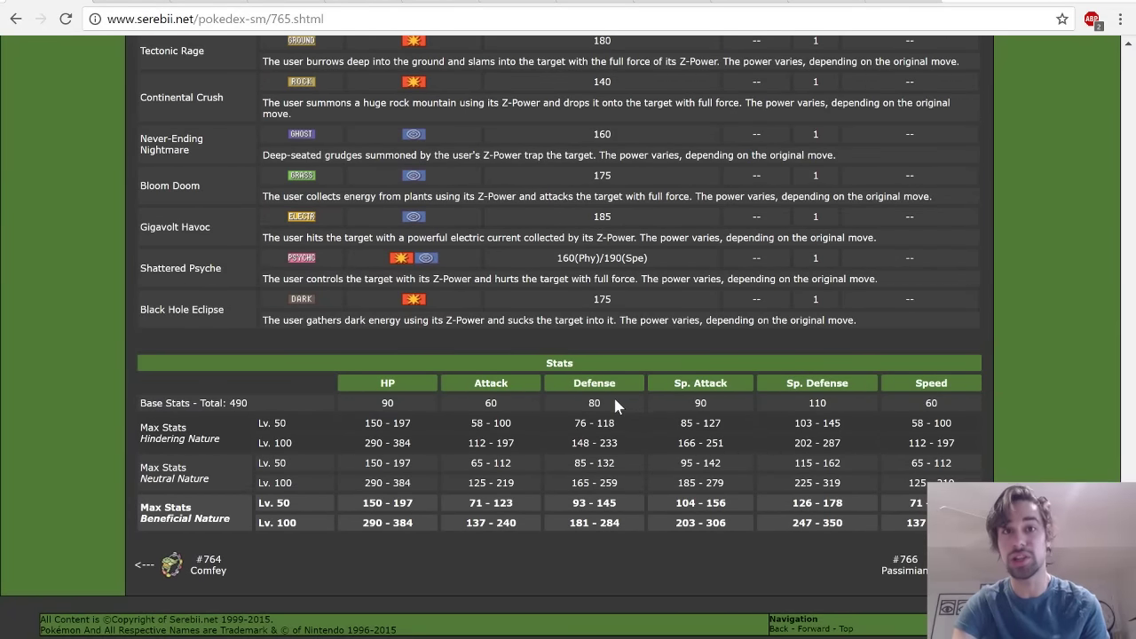
Review Oranguru's Sun/Moon level-up moves, from Confusion to Future Sight
{"action": "scroll", "coordinate": [218, 331], "scroll_direction": "up", "scroll_amount": 15}
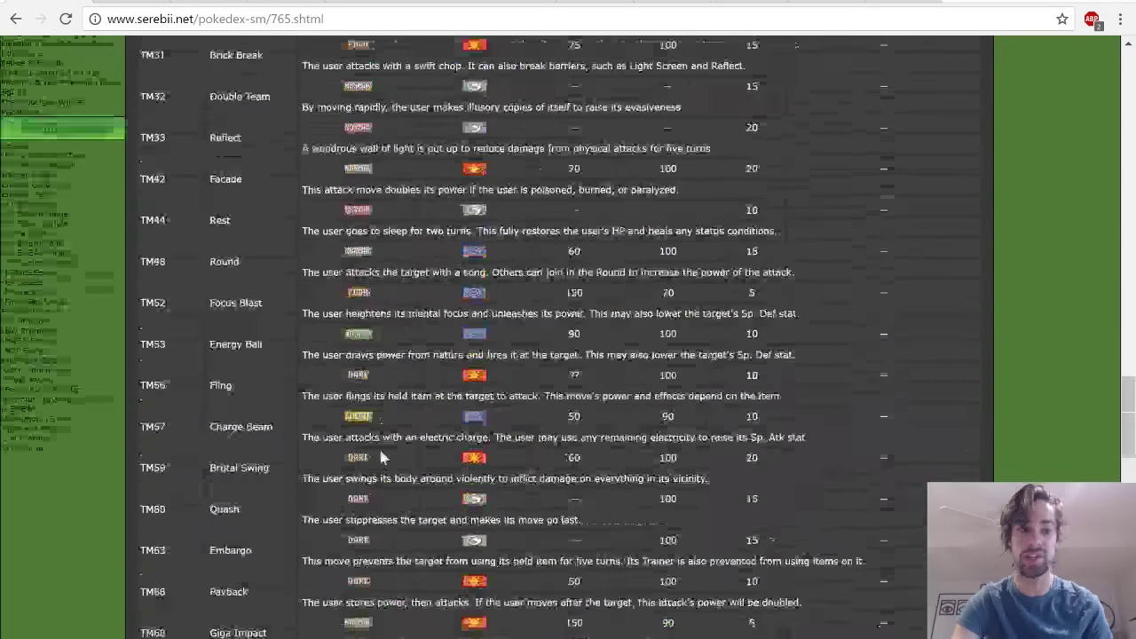
{"action": "scroll", "coordinate": [381, 475], "scroll_direction": "up", "scroll_amount": 10}
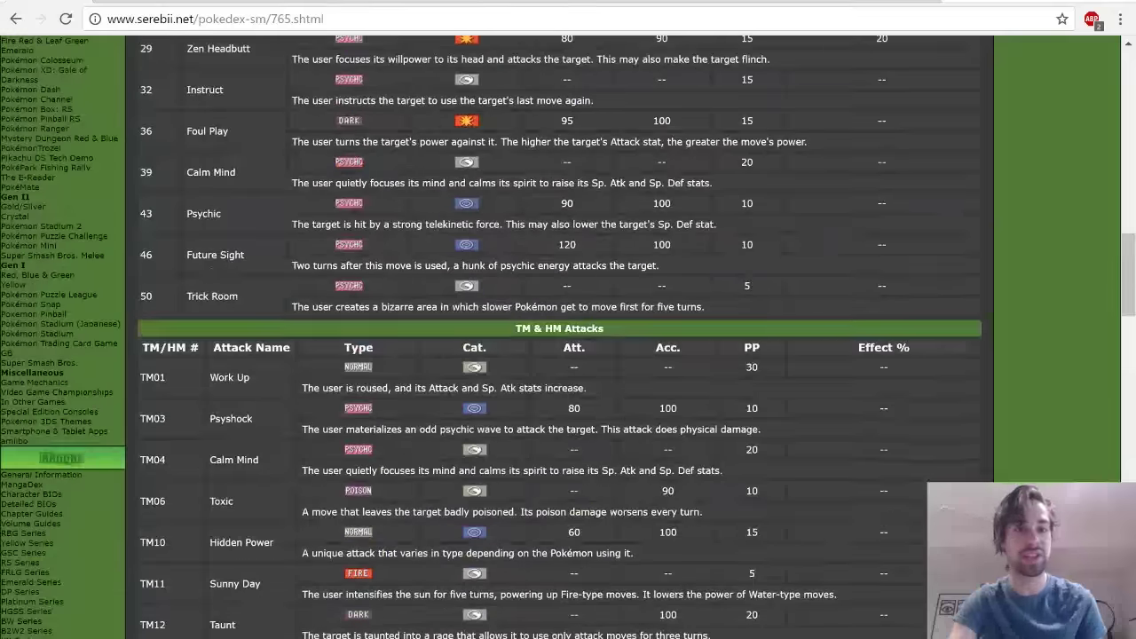
{"action": "scroll", "coordinate": [415, 306], "scroll_direction": "up", "scroll_amount": 4}
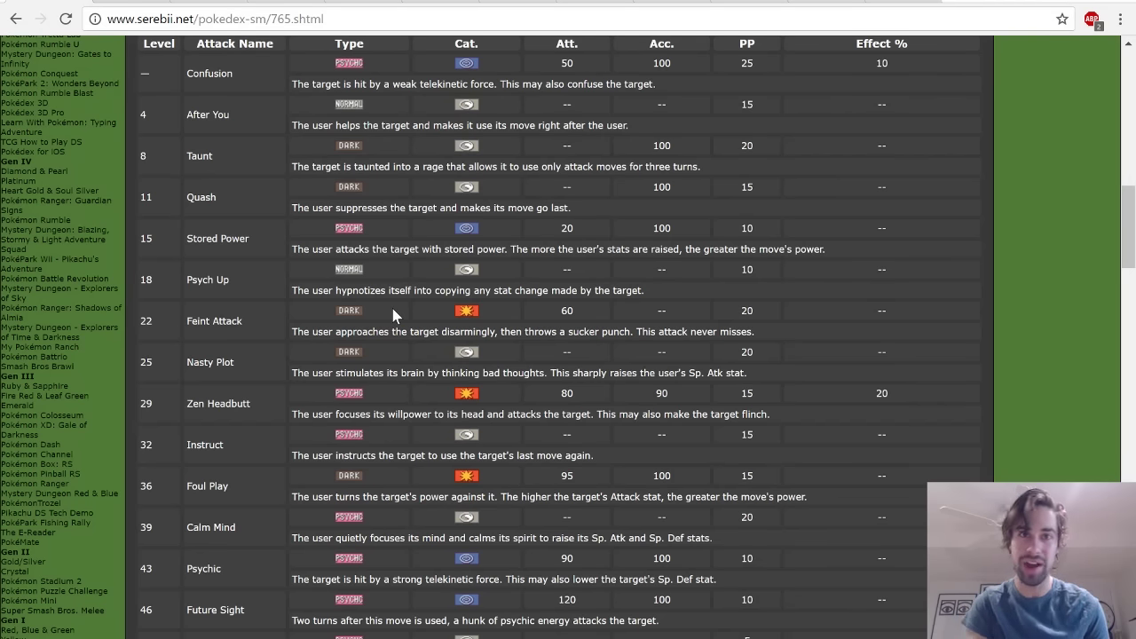
Switch to the VGC damage calculator and check Krookodile's Knock Off one-hit KO chance against the 252 HP / 164 Def Oranguru
{"action": "left_click", "coordinate": [153, 5]}
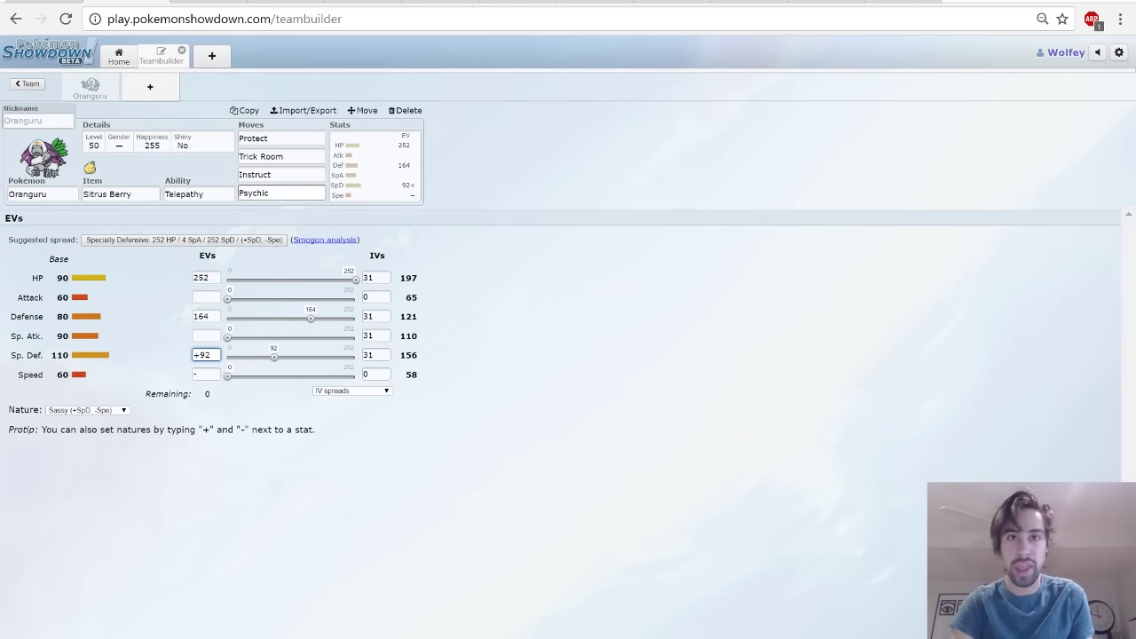
{"action": "key", "text": "ctrl+Tab"}
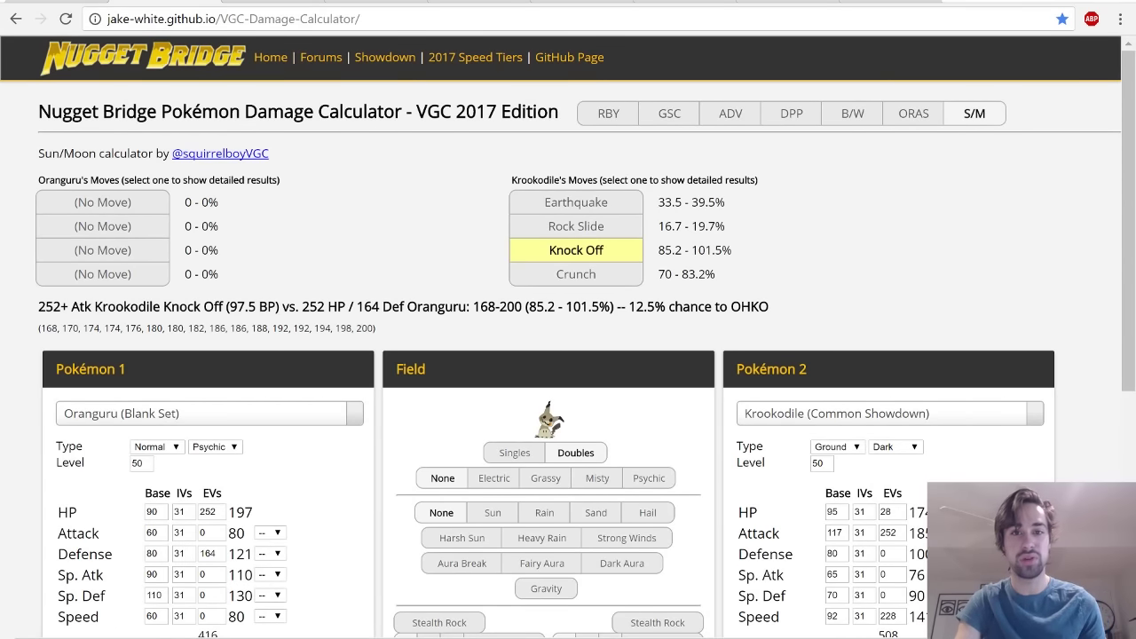
{"action": "left_click_drag", "start_coordinate": [628, 307], "coordinate": [760, 306]}
{"action": "scroll", "coordinate": [764, 311], "scroll_direction": "down", "scroll_amount": 2}
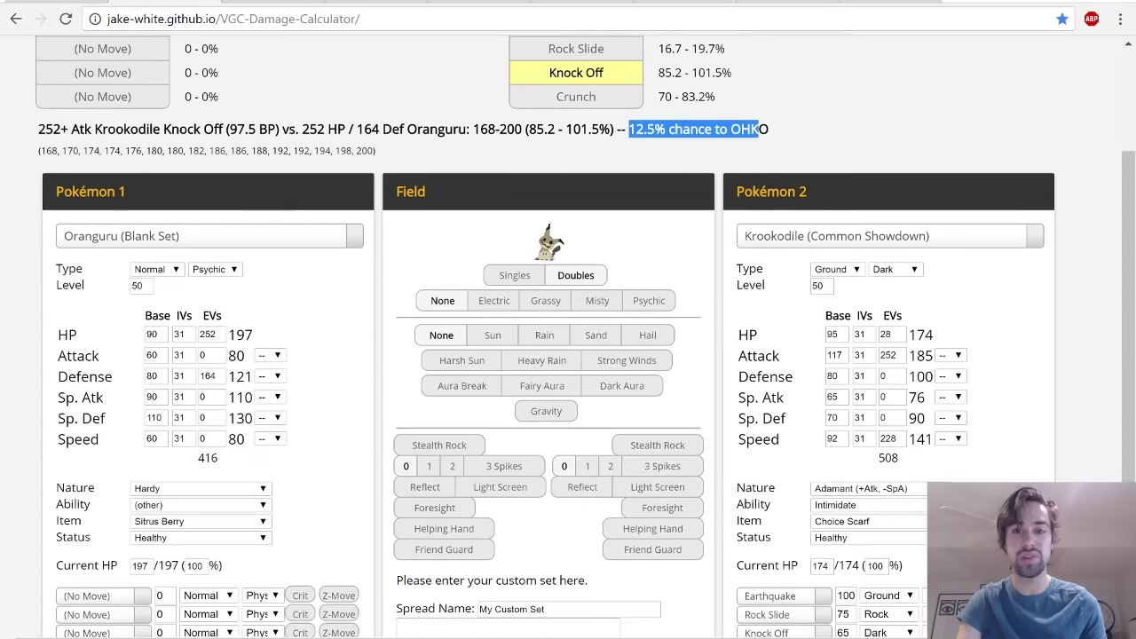
{"action": "scroll", "coordinate": [808, 471], "scroll_direction": "up", "scroll_amount": 2}
{"action": "left_click", "coordinate": [639, 302]}
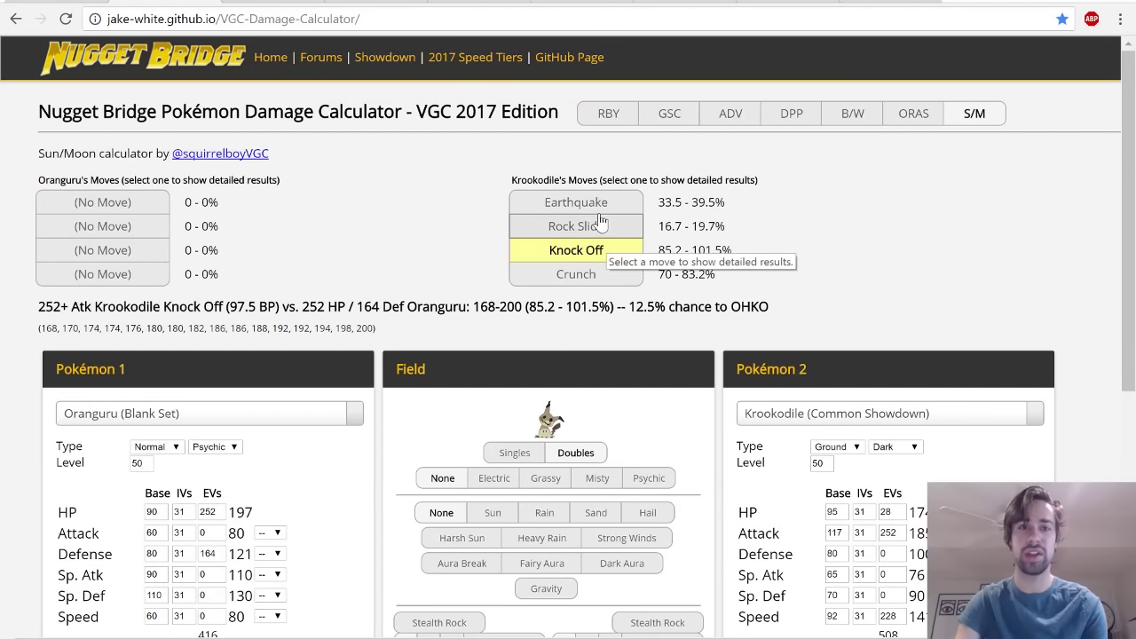
{"action": "scroll", "coordinate": [504, 189], "scroll_direction": "down", "scroll_amount": 1}
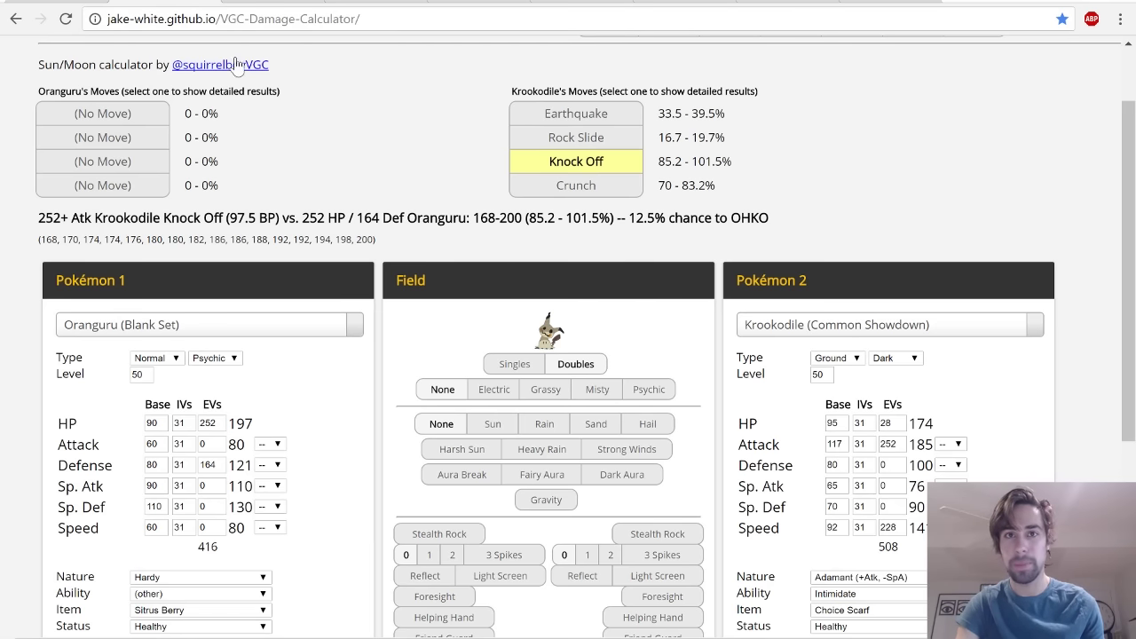
Switch to the Showdown teambuilder and compare the EV spreads of the Sitrus Berry and Life Orb Oranguru sets
{"action": "key", "text": "ctrl+Tab"}
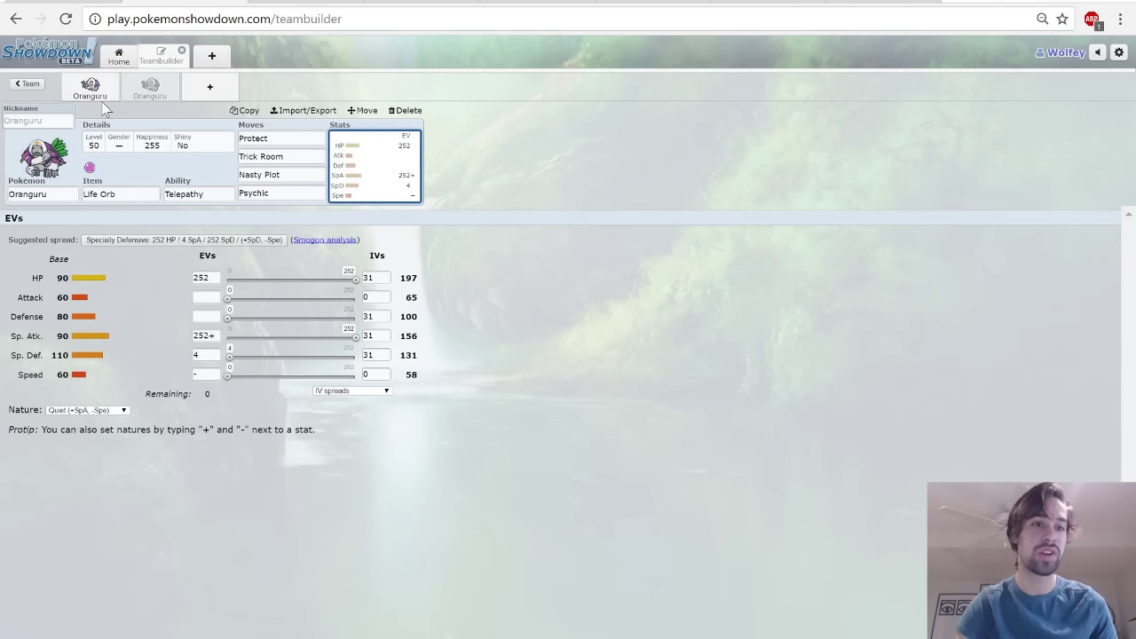
{"action": "left_click", "coordinate": [149, 89]}
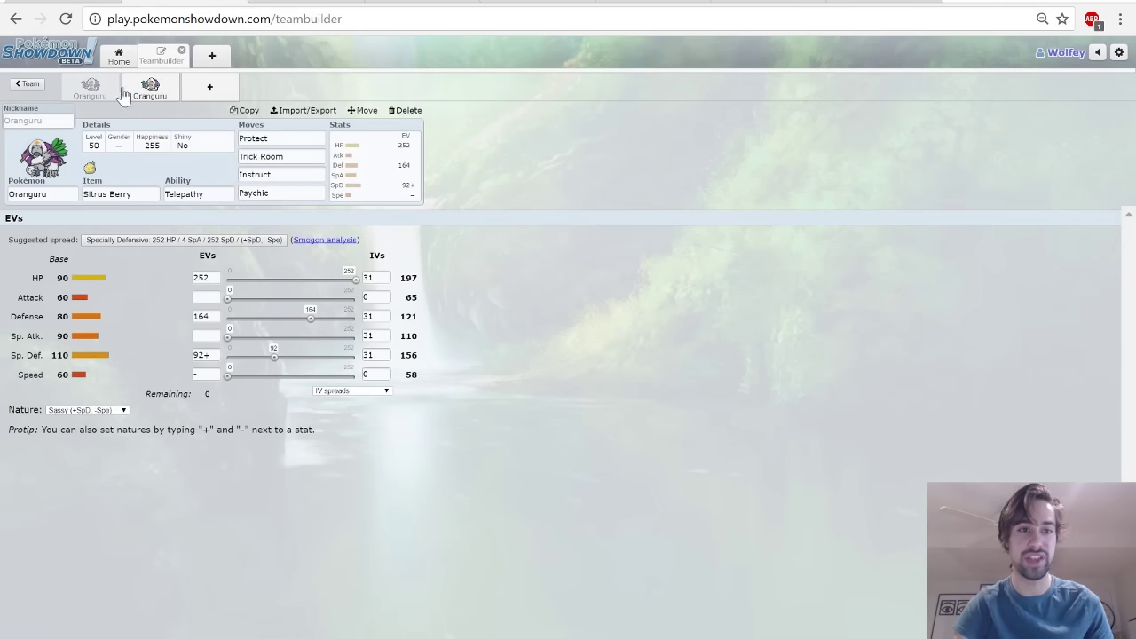
{"action": "left_click", "coordinate": [97, 89]}
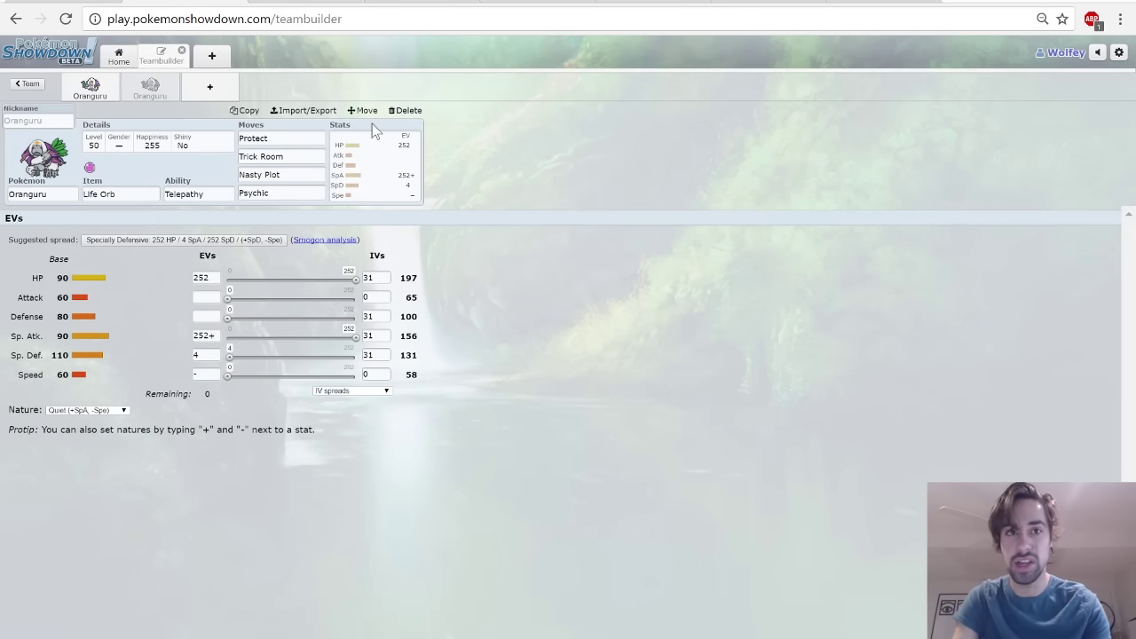
Check the +2 Life Orb Oranguru's Psychic against Tapu Bulu in the calculator, and view the Assault Vest set in the Showdown teambuilder
{"action": "key", "text": "ctrl+Tab"}
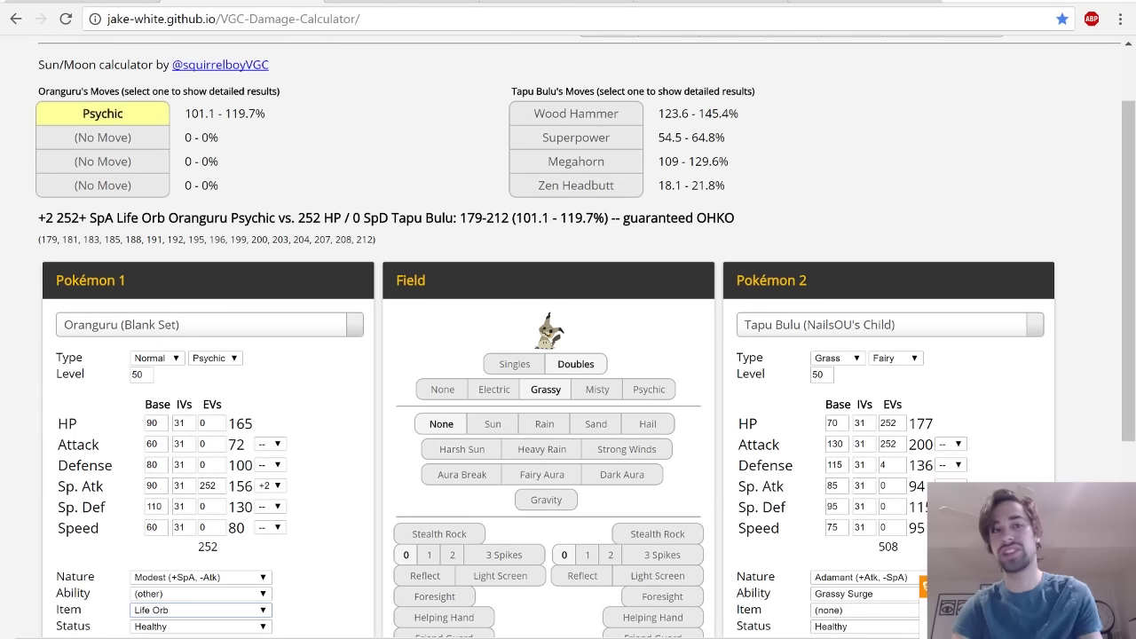
{"action": "left_click", "coordinate": [308, 5]}
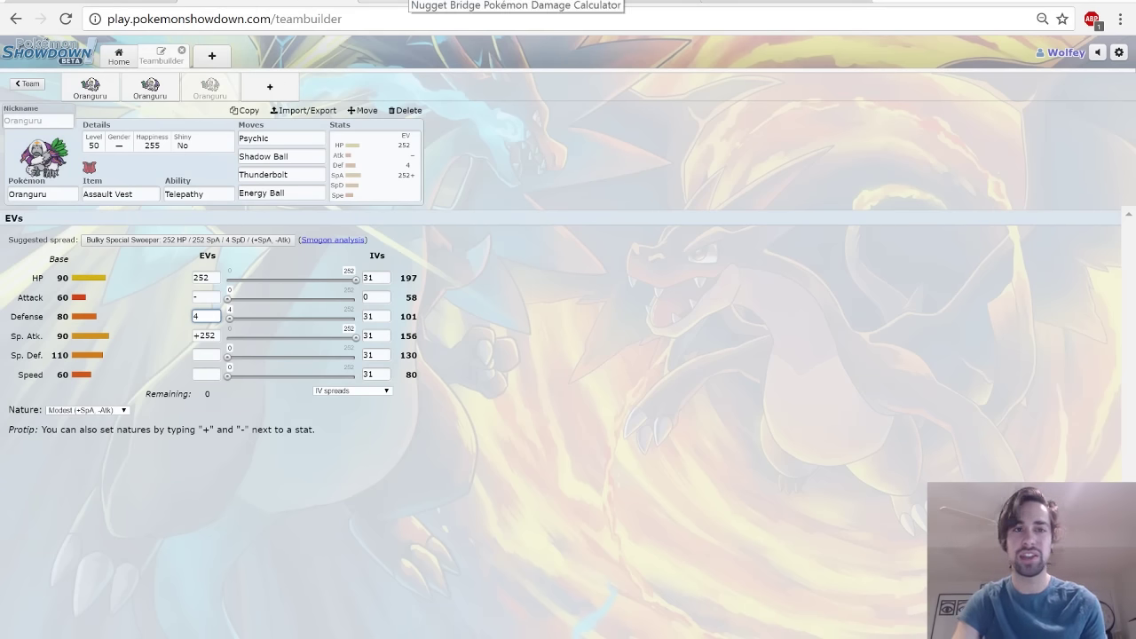
Switch to the damage calculator and view detailed results for Tapu Lele's Moonblast and Psychic and Assault Vest Oranguru's Shadow Ball
{"action": "left_click", "coordinate": [448, 2]}
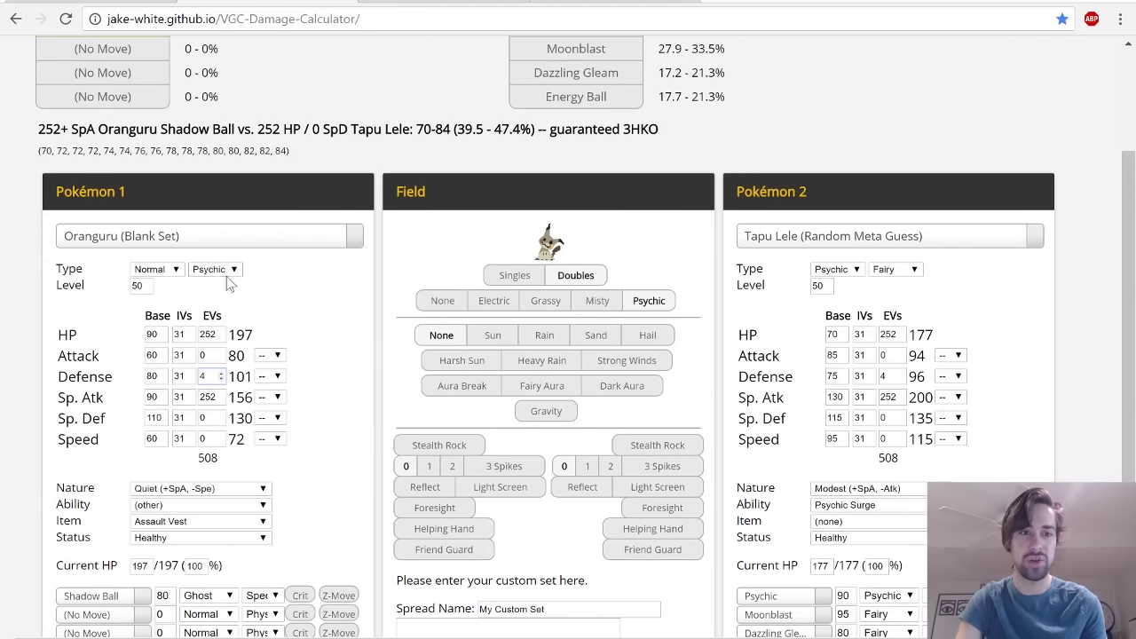
{"action": "scroll", "coordinate": [222, 293], "scroll_direction": "up", "scroll_amount": 2}
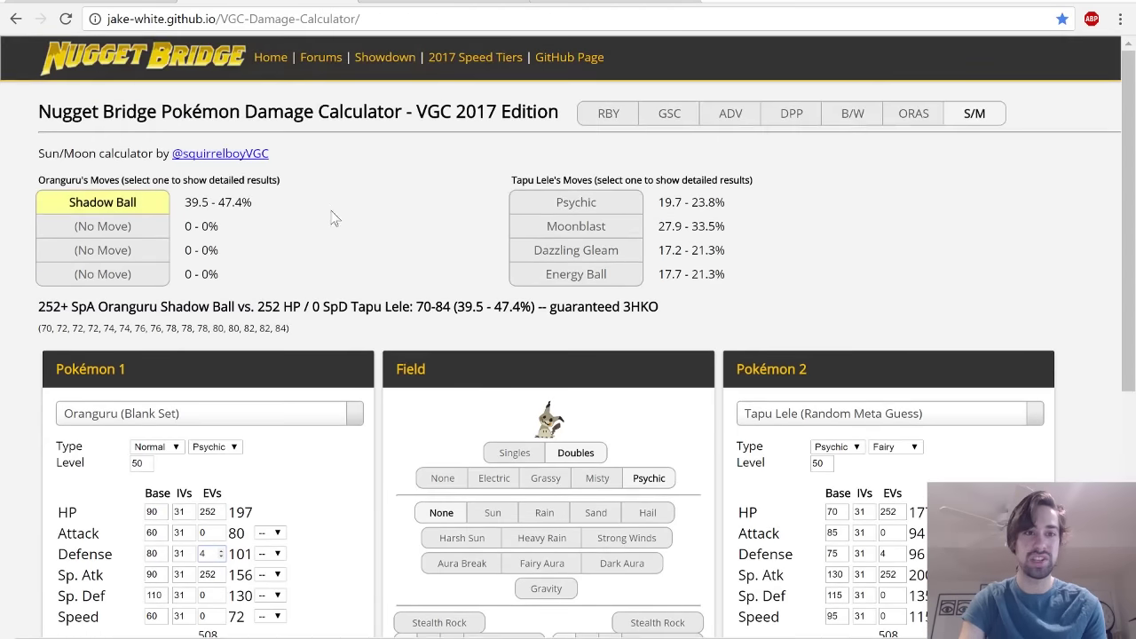
{"action": "left_click", "coordinate": [626, 212]}
{"action": "left_click", "coordinate": [617, 228]}
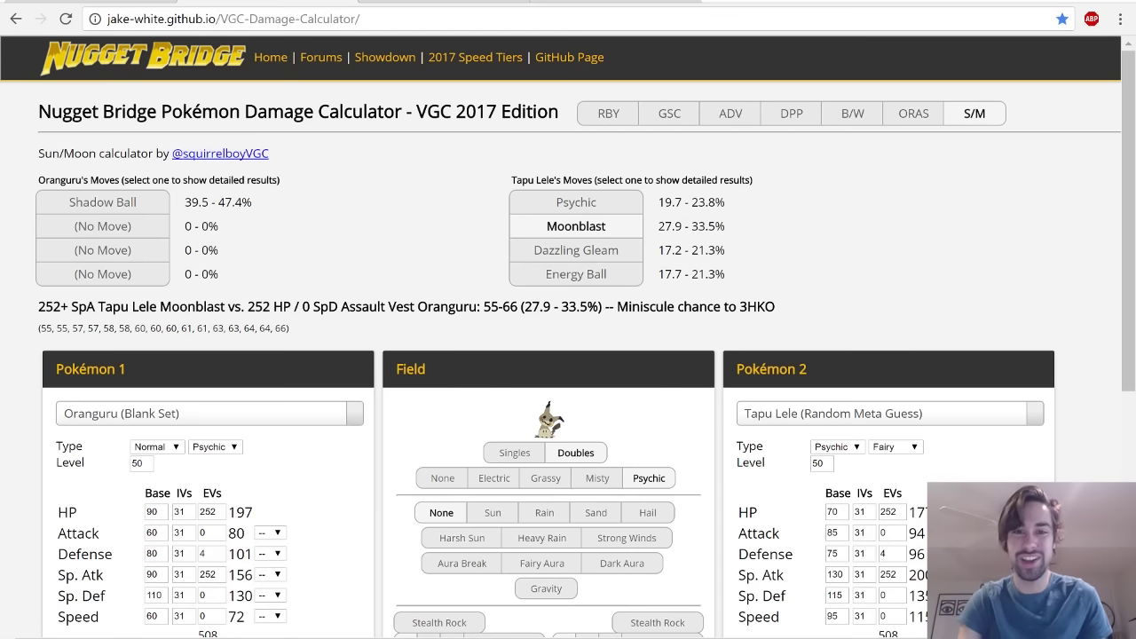
{"action": "left_click", "coordinate": [595, 203]}
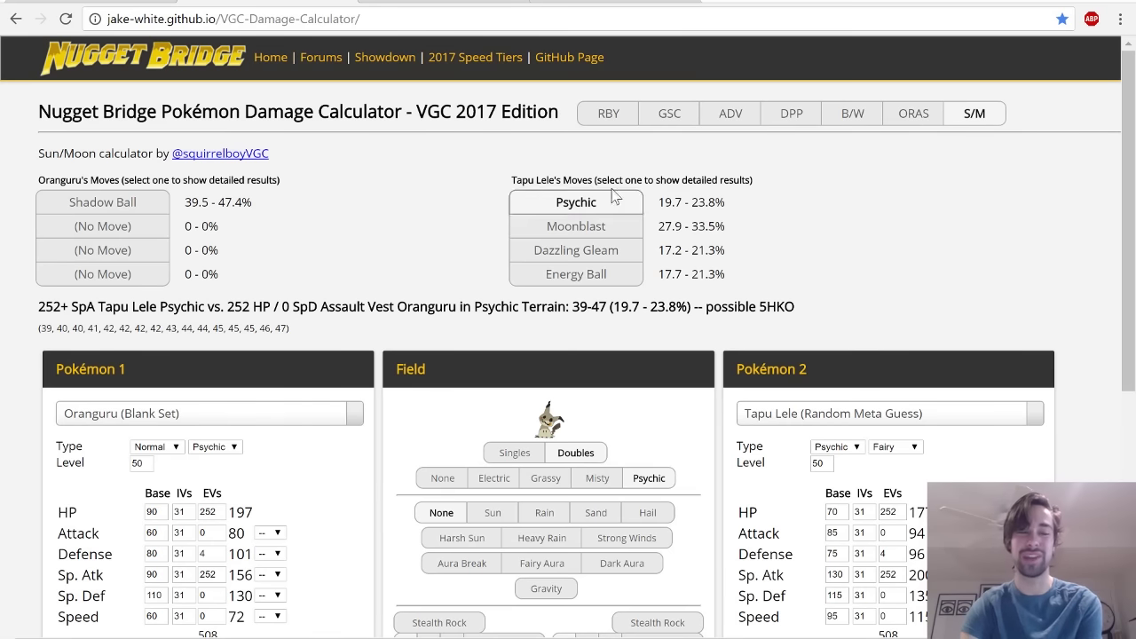
{"action": "left_click", "coordinate": [142, 204]}
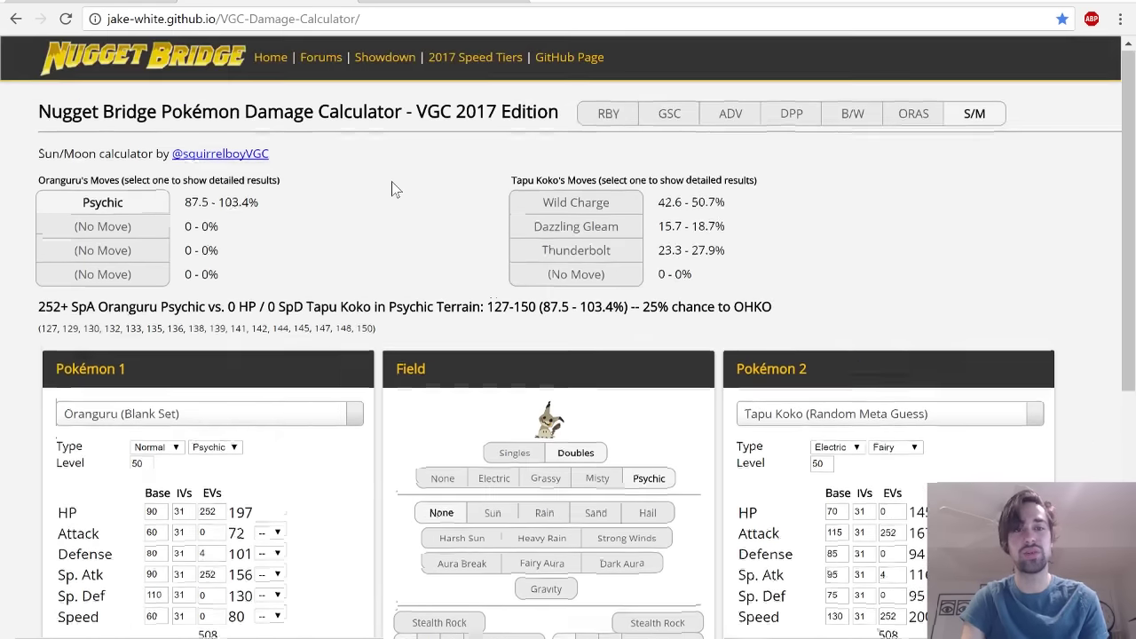
Compare Oranguru's Psychic damage against Tapu Koko with the terrain set to None and to Psychic
{"action": "scroll", "coordinate": [391, 182], "scroll_direction": "up", "scroll_amount": 1}
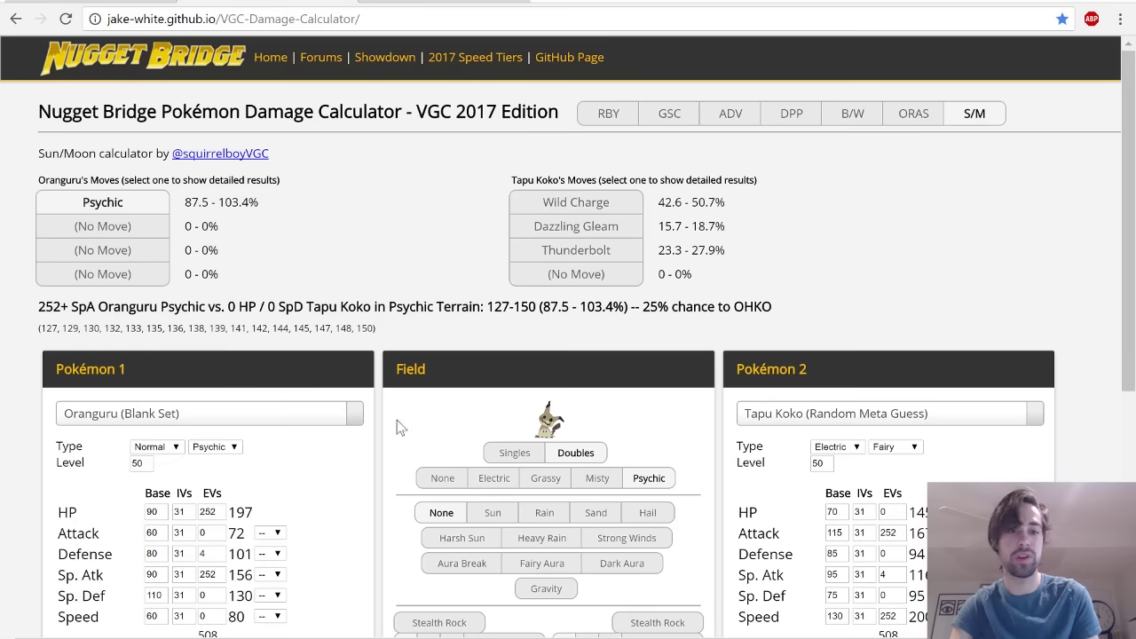
{"action": "left_click", "coordinate": [442, 477]}
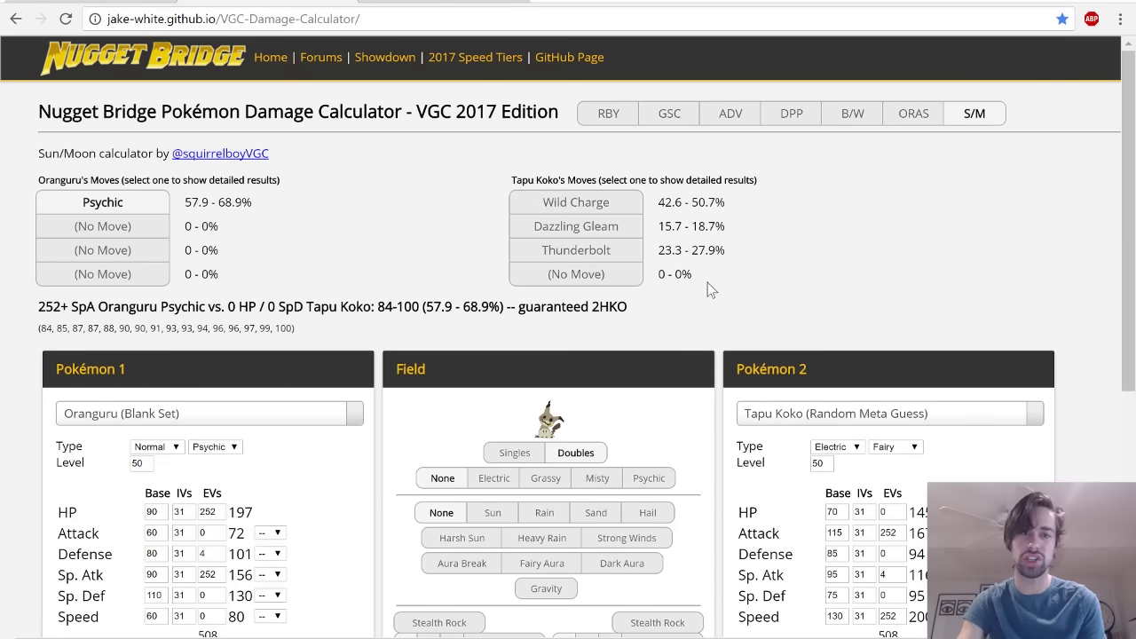
{"action": "left_click", "coordinate": [659, 486]}
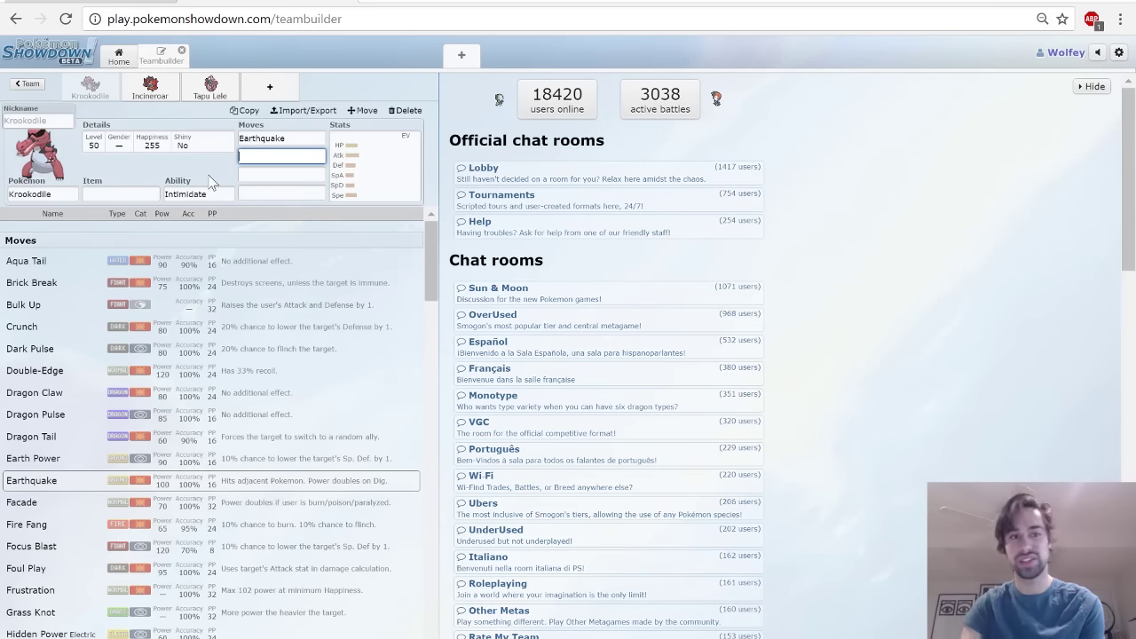
Open Incineroar in the teambuilder and view its available abilities and its Fake Out move
{"action": "left_click", "coordinate": [151, 87]}
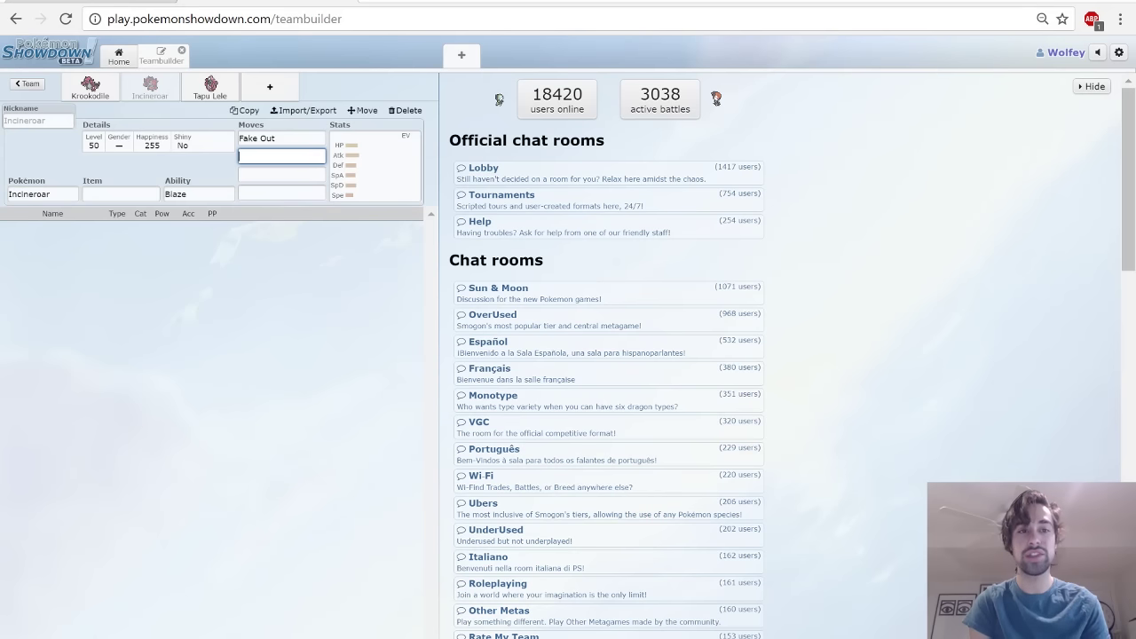
{"action": "left_click", "coordinate": [200, 194]}
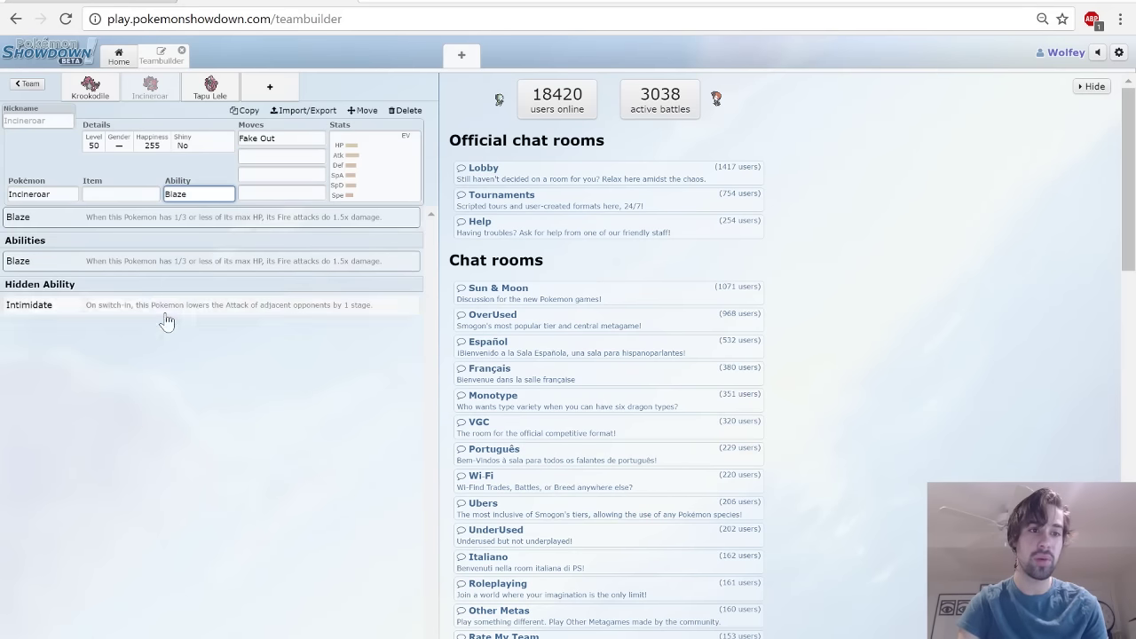
{"action": "key", "text": "Tab"}
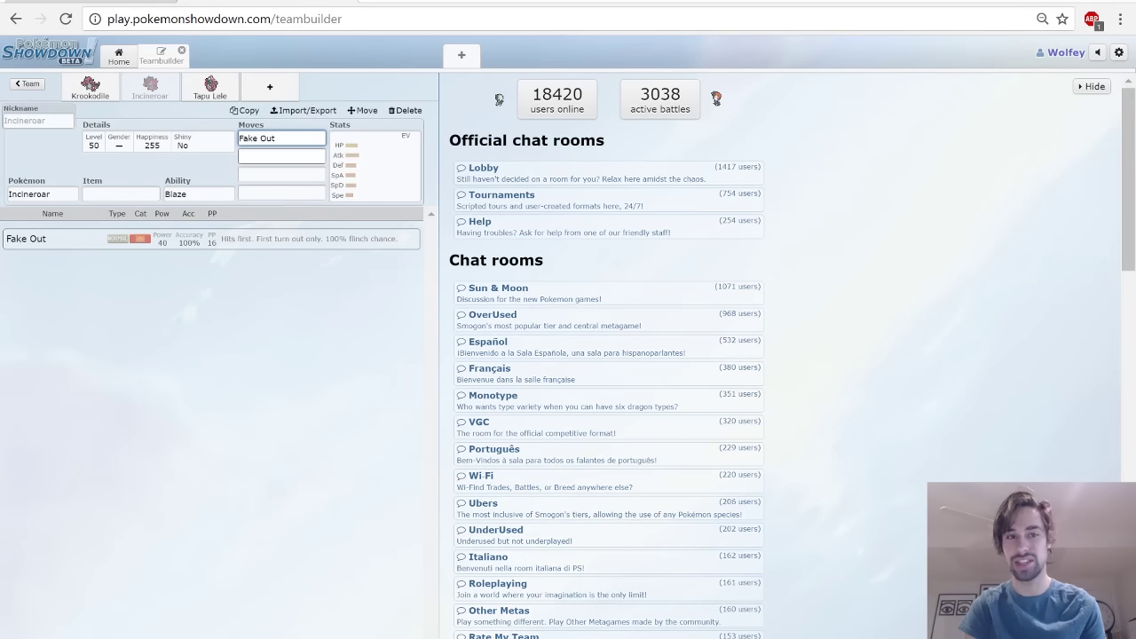
Open Tapu Lele's set, view the details of its second move, Moonblast, and hide the chat rooms pane
{"action": "left_click", "coordinate": [210, 87]}
{"action": "left_click", "coordinate": [375, 164]}
{"action": "left_click", "coordinate": [281, 156]}
{"action": "left_click", "coordinate": [1093, 87]}
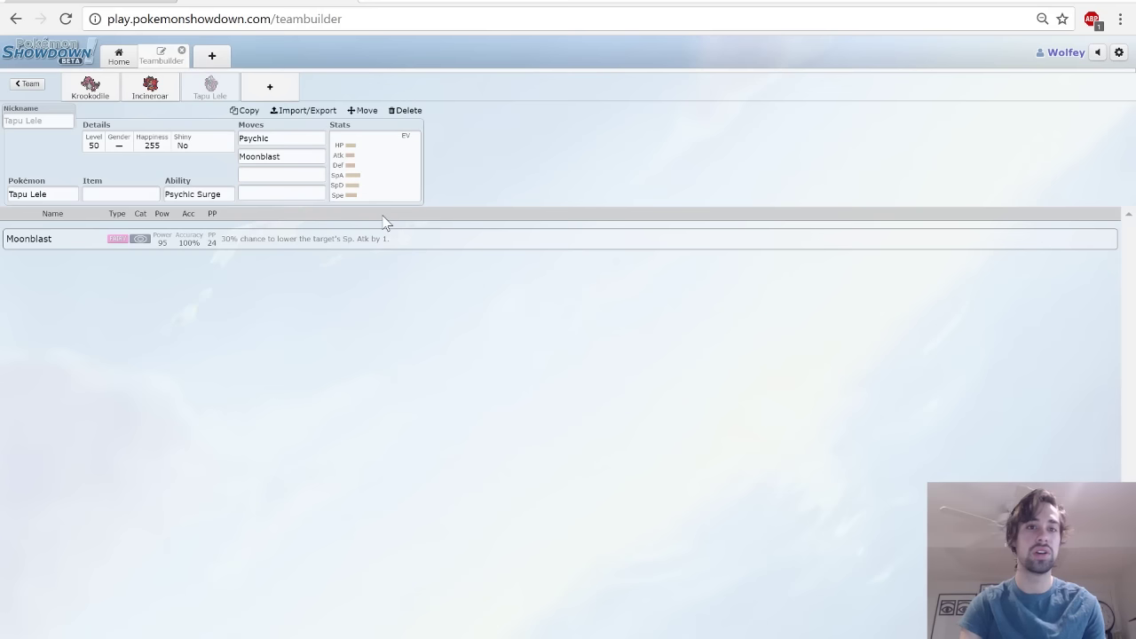